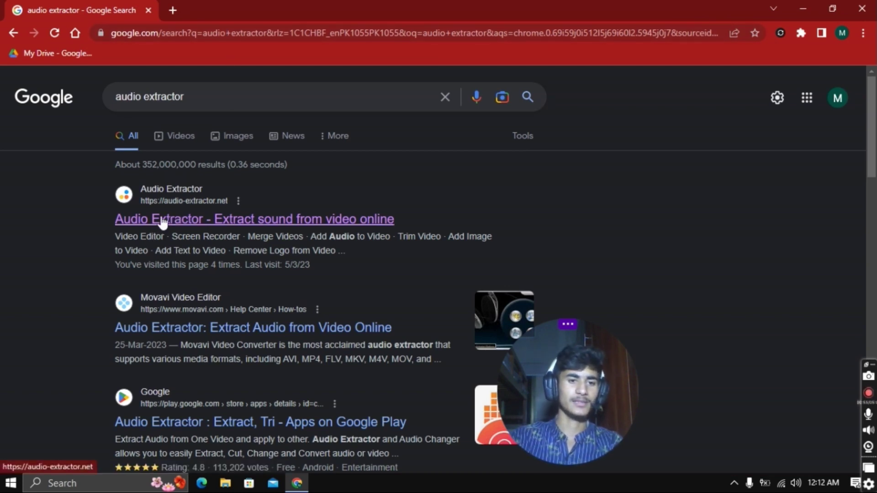
Open the audio-extractor.net site from the search results and load the video "Video Containing noise" into it.
{"action": "left_click", "coordinate": [148, 223]}
{"action": "left_click_drag", "start_coordinate": [550, 366], "coordinate": [67, 307]}
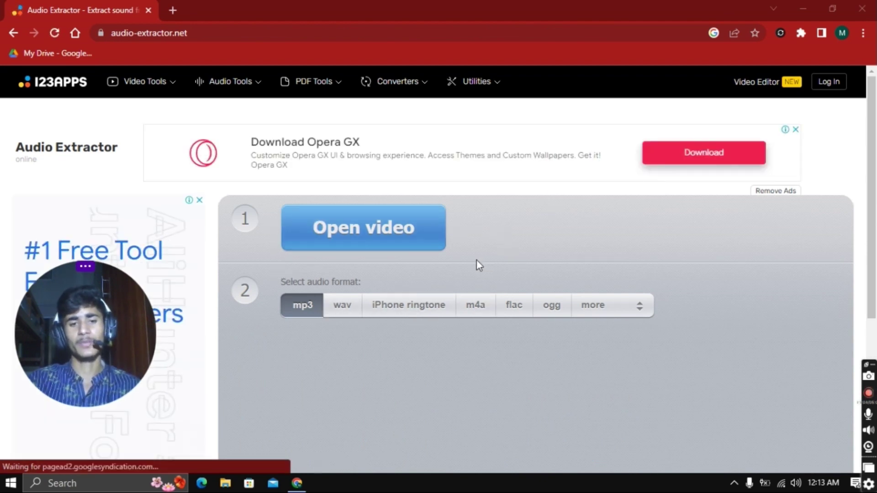
{"action": "left_click", "coordinate": [404, 237]}
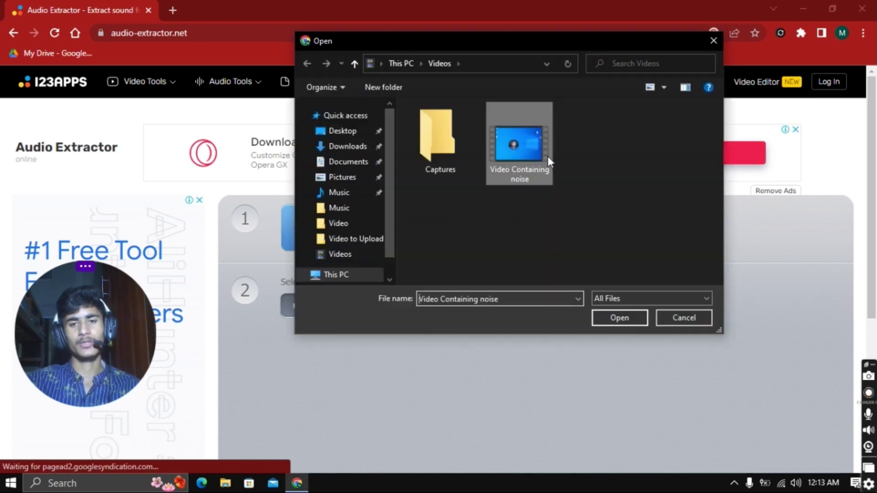
{"action": "left_click", "coordinate": [519, 163]}
{"action": "left_click", "coordinate": [613, 317]}
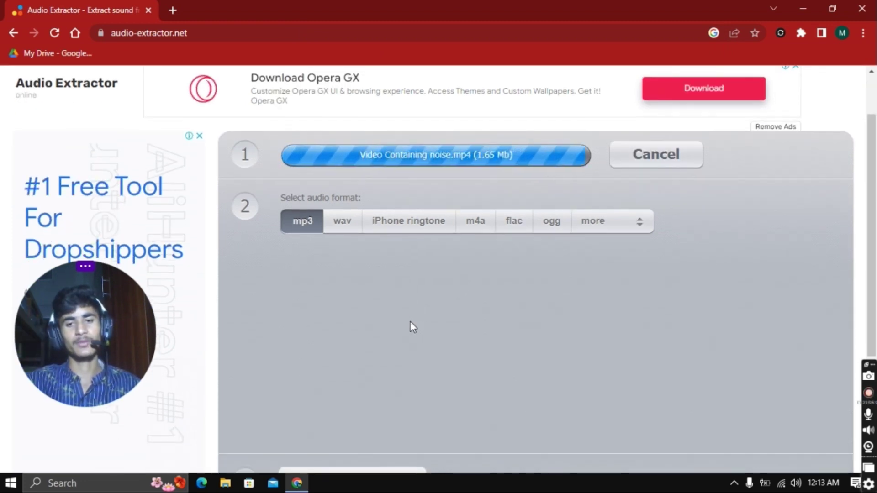
Extract the loaded video's audio in mp3 format and download the resulting file.
{"action": "scroll", "coordinate": [504, 178], "scroll_direction": "up", "scroll_amount": 2}
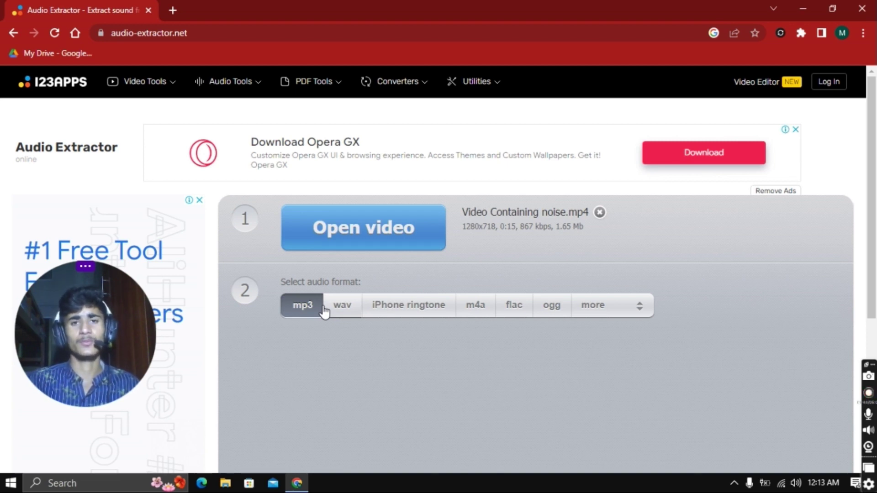
{"action": "scroll", "coordinate": [325, 312], "scroll_direction": "down", "scroll_amount": 4}
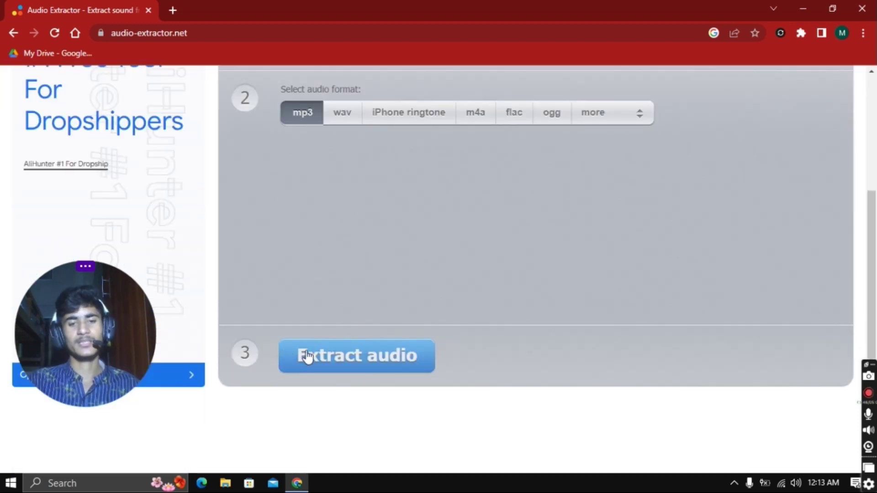
{"action": "left_click", "coordinate": [368, 358]}
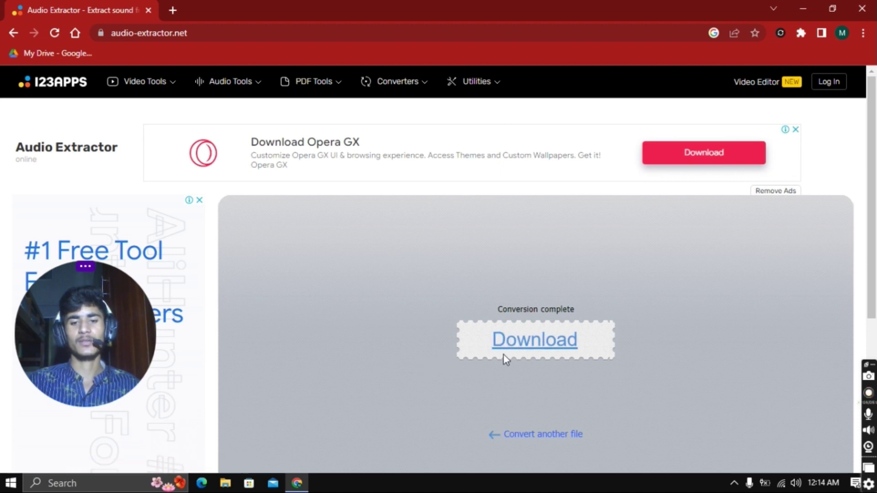
{"action": "left_click", "coordinate": [542, 346]}
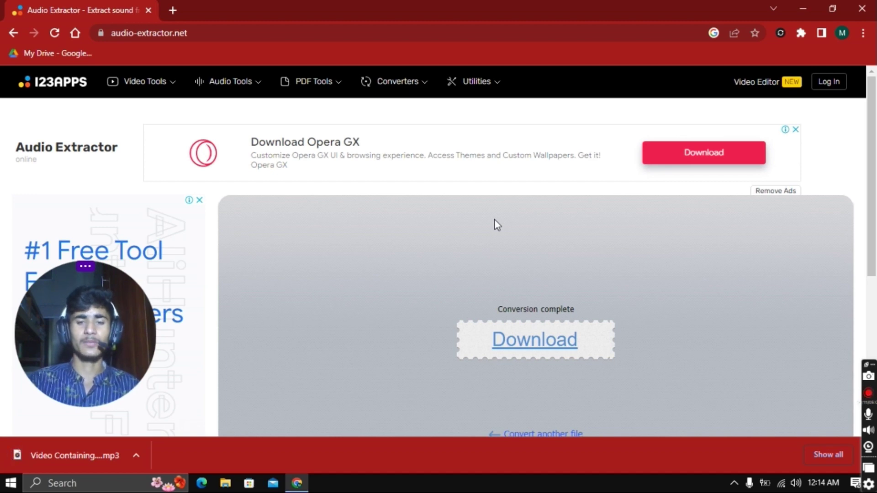
Switch to File Explorer and find the extracted MP3 in the Downloads folder.
{"action": "left_click", "coordinate": [225, 483]}
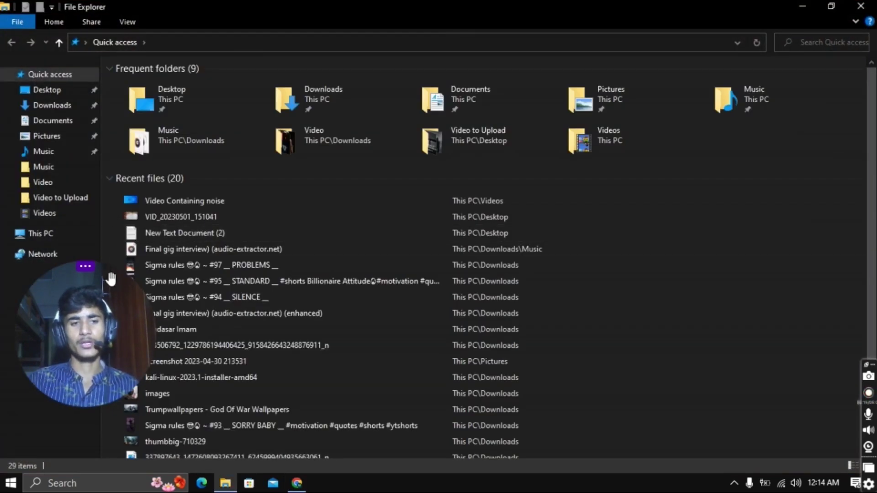
{"action": "left_click", "coordinate": [51, 105]}
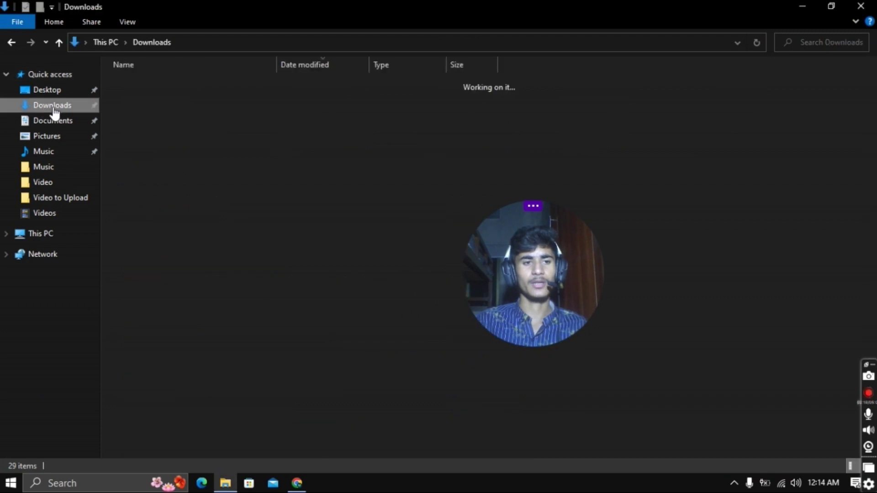
{"action": "left_click", "coordinate": [145, 114]}
{"action": "double_click", "coordinate": [145, 114]}
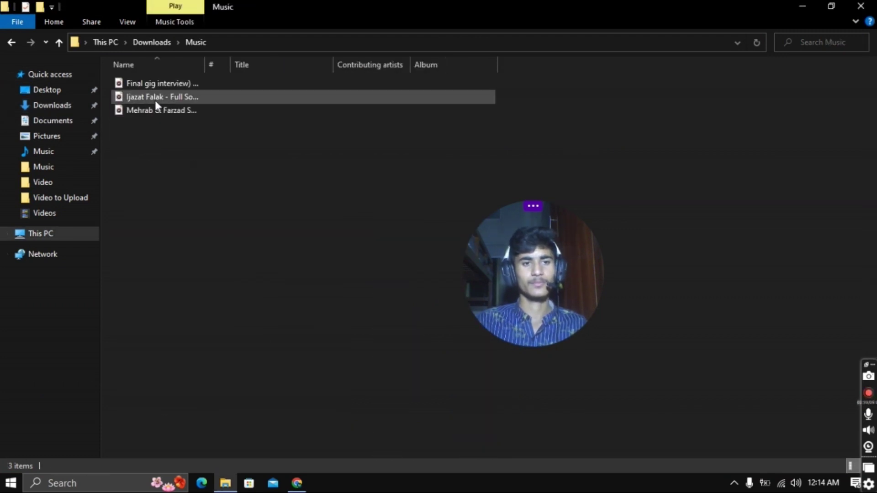
{"action": "left_click", "coordinate": [11, 42]}
{"action": "double_click", "coordinate": [144, 117]}
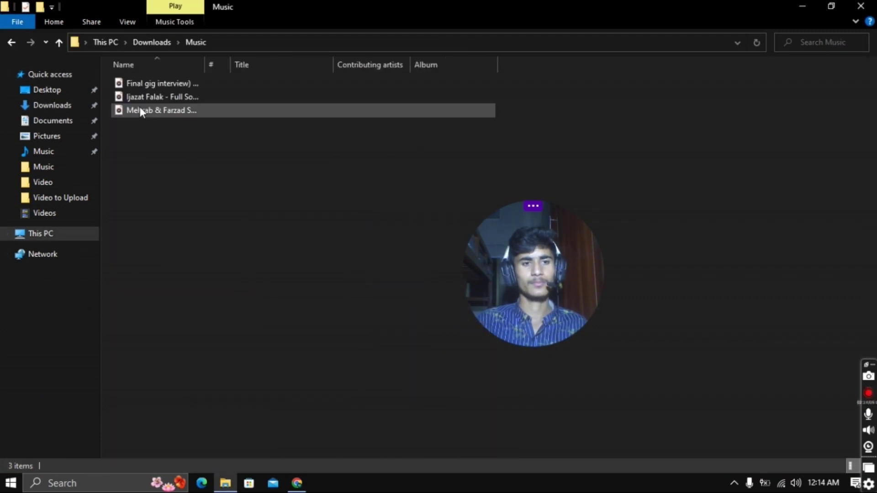
{"action": "left_click", "coordinate": [97, 105]}
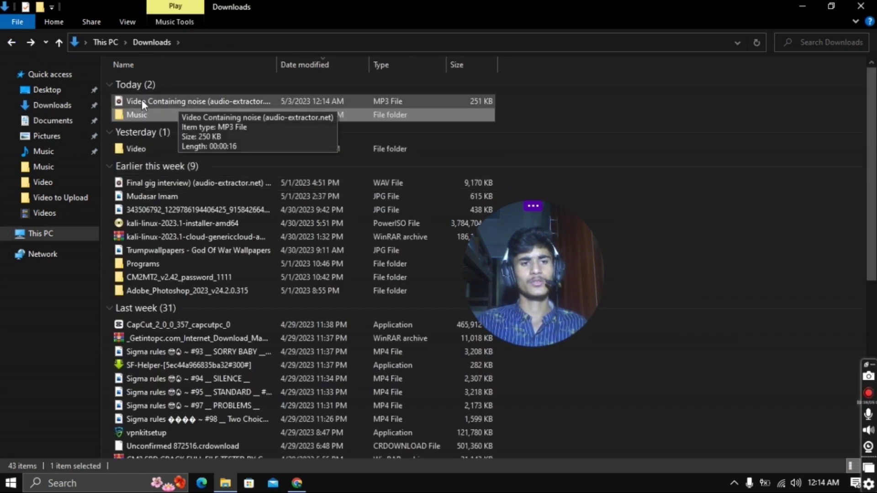
Play the extracted "Video Containing noise" MP3 briefly, pause it and close the music player.
{"action": "double_click", "coordinate": [192, 101]}
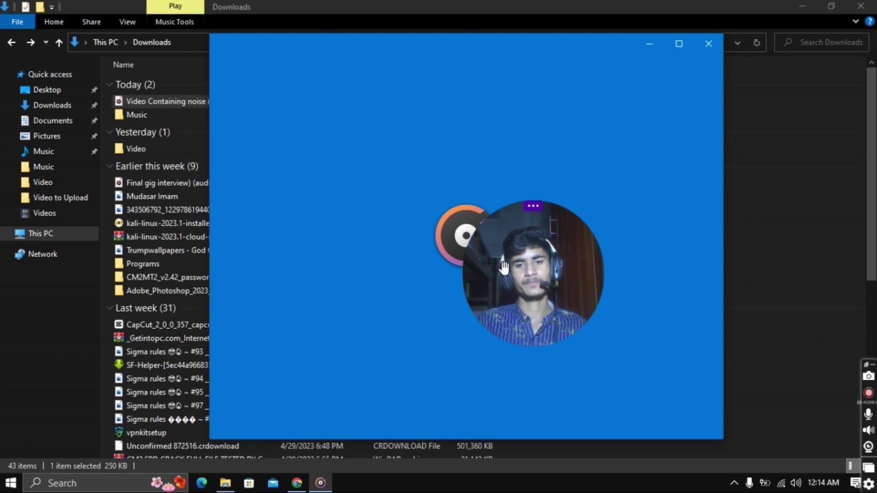
{"action": "left_click_drag", "start_coordinate": [503, 267], "coordinate": [130, 278]}
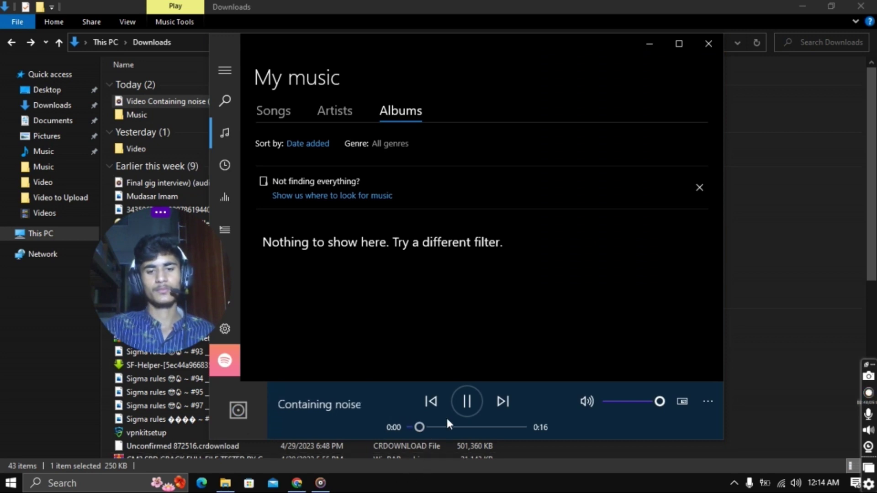
{"action": "left_click", "coordinate": [467, 403]}
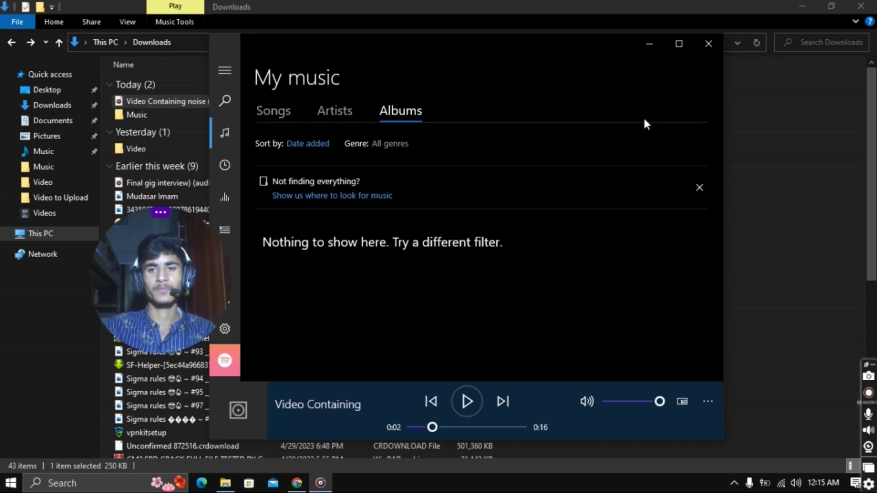
{"action": "left_click", "coordinate": [706, 48]}
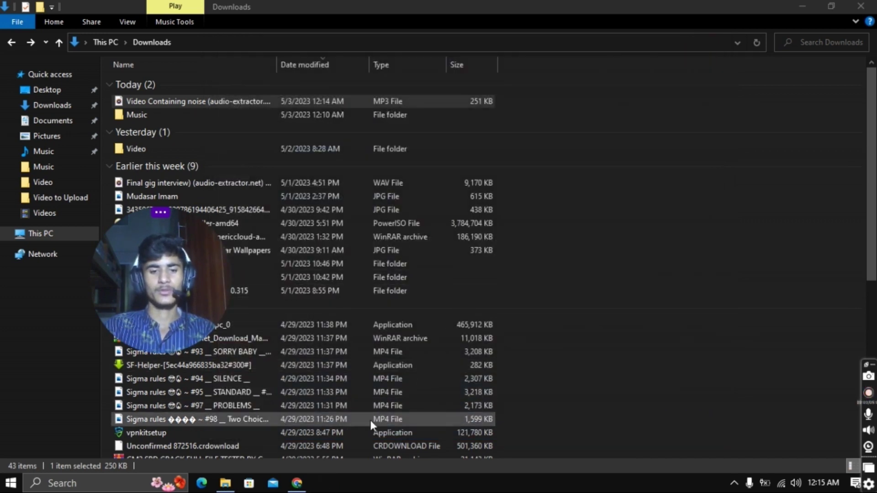
Switch back to Chrome and search Google for "adobe audio enhancer".
{"action": "left_click", "coordinate": [298, 484]}
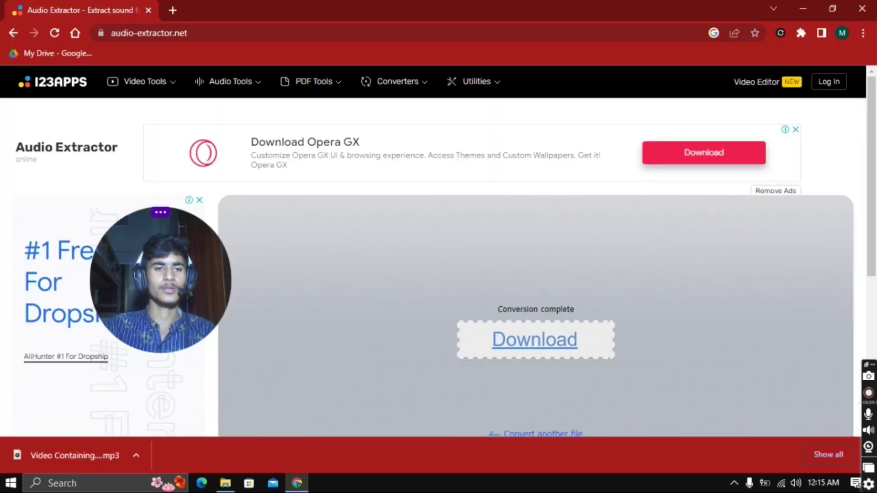
{"action": "left_click", "coordinate": [201, 32]}
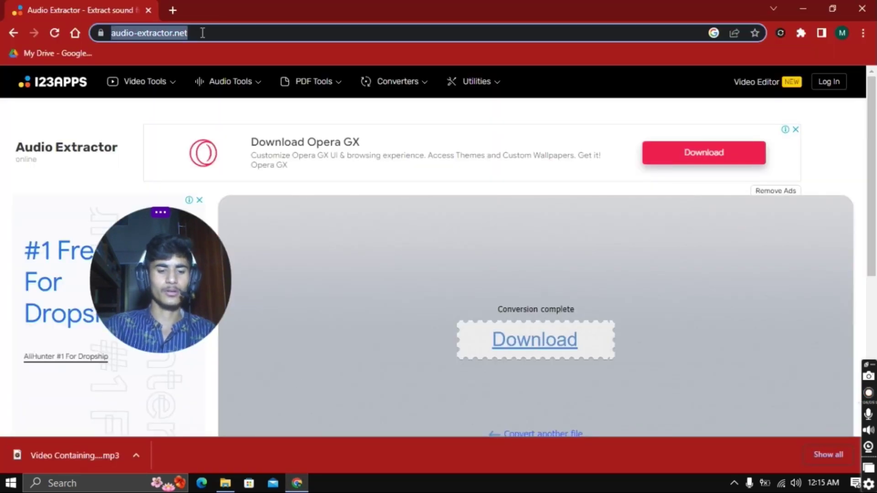
{"action": "key", "text": "BackSpace"}
{"action": "type", "text": "a"}
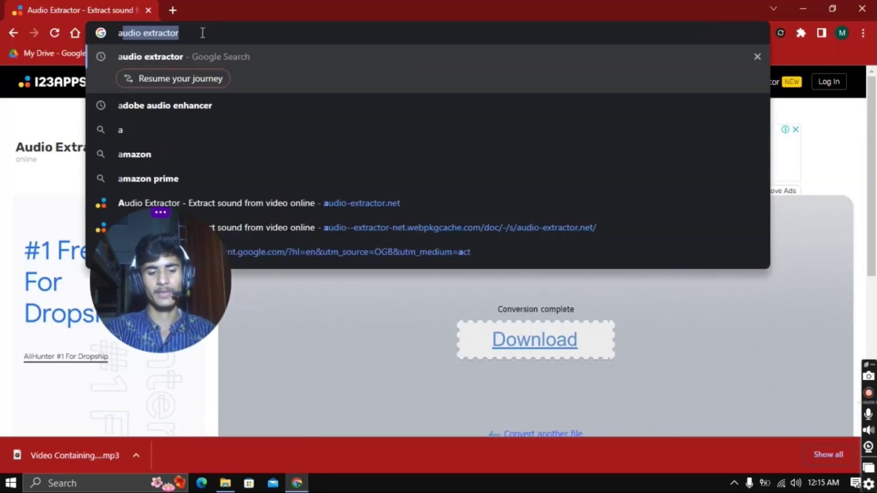
{"action": "type", "text": "dobe "}
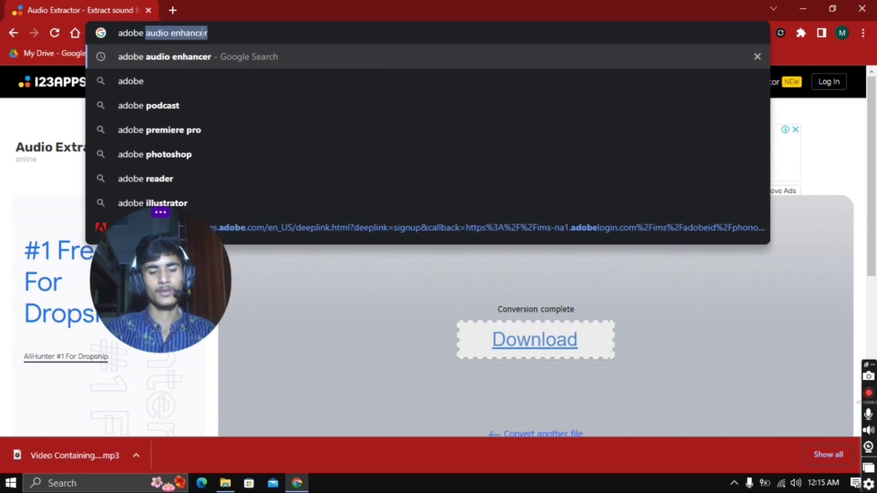
{"action": "type", "text": "audio e"}
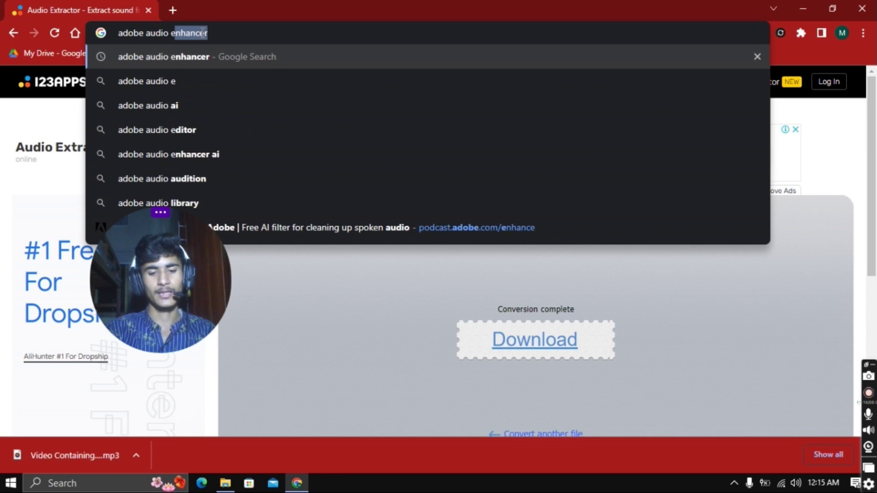
{"action": "type", "text": "nhancer"}
{"action": "key", "text": "Return"}
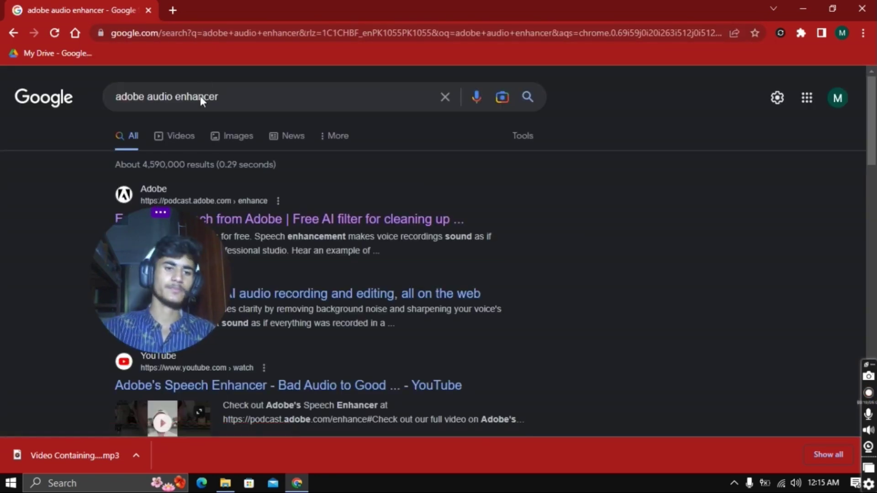
Open Adobe's Enhance Speech page from the results and sign up with a Google account.
{"action": "left_click", "coordinate": [218, 222]}
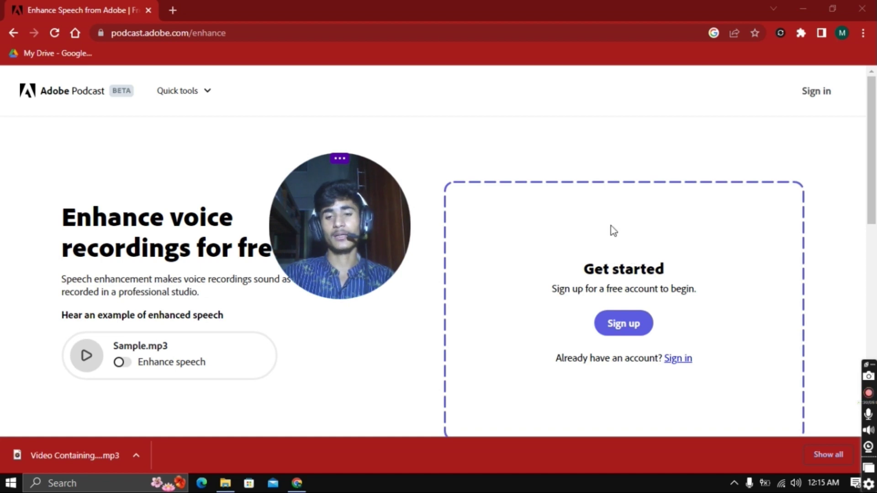
{"action": "left_click", "coordinate": [637, 333]}
{"action": "mouse_move", "coordinate": [346, 158]}
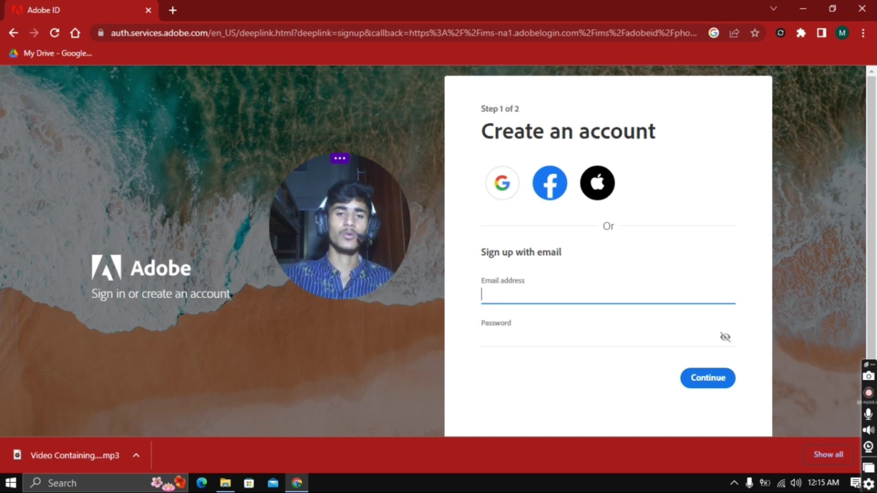
{"action": "left_click", "coordinate": [503, 186]}
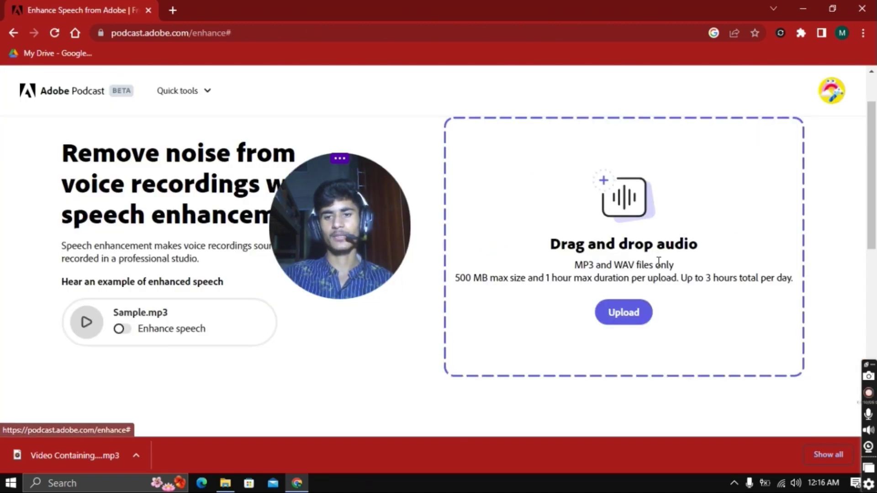
Upload the "Video Containing noise (audio-extractor.net)" MP3 from Downloads to Adobe Podcast for speech enhancement.
{"action": "mouse_move", "coordinate": [378, 228]}
{"action": "left_mouse_down"}
{"action": "mouse_move", "coordinate": [351, 229]}
{"action": "mouse_move", "coordinate": [382, 315]}
{"action": "mouse_move", "coordinate": [381, 234]}
{"action": "left_mouse_up"}
{"action": "left_click", "coordinate": [617, 320]}
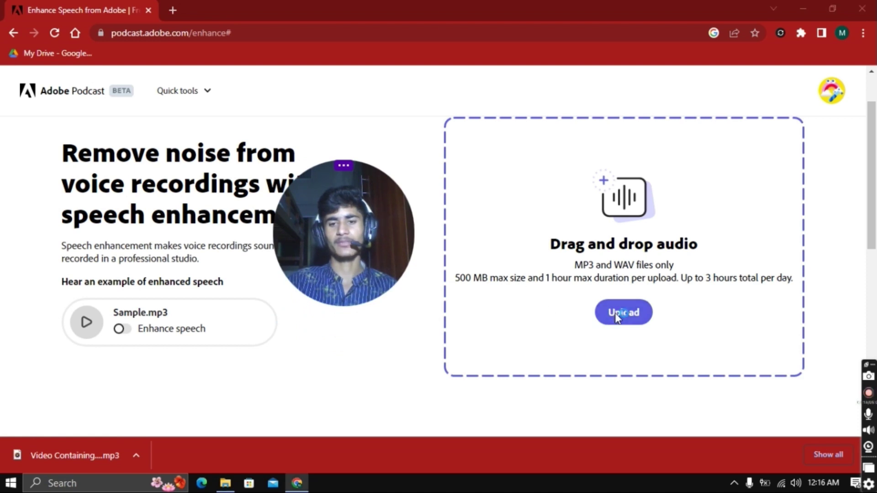
{"action": "left_click_drag", "start_coordinate": [366, 195], "coordinate": [229, 187]}
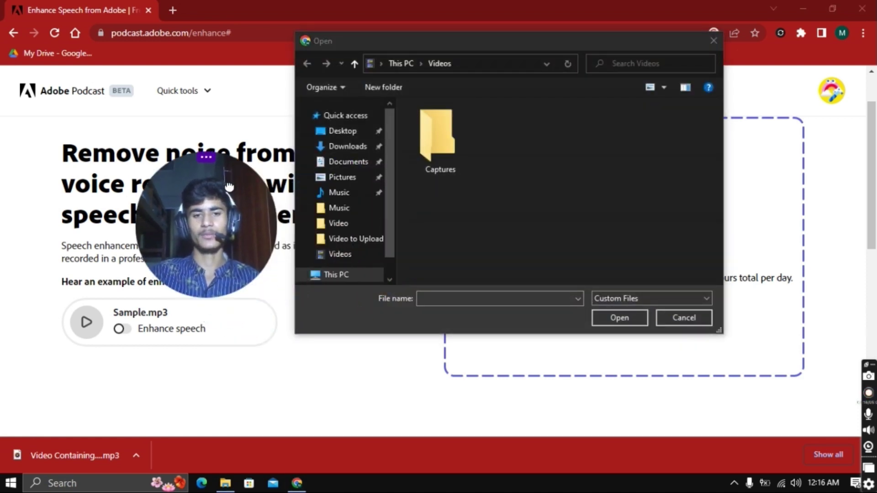
{"action": "left_click", "coordinate": [350, 146]}
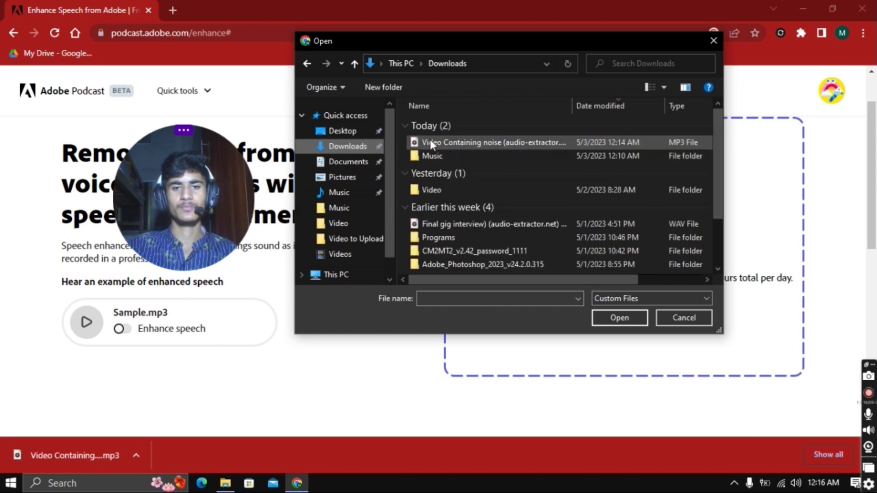
{"action": "left_click", "coordinate": [486, 141]}
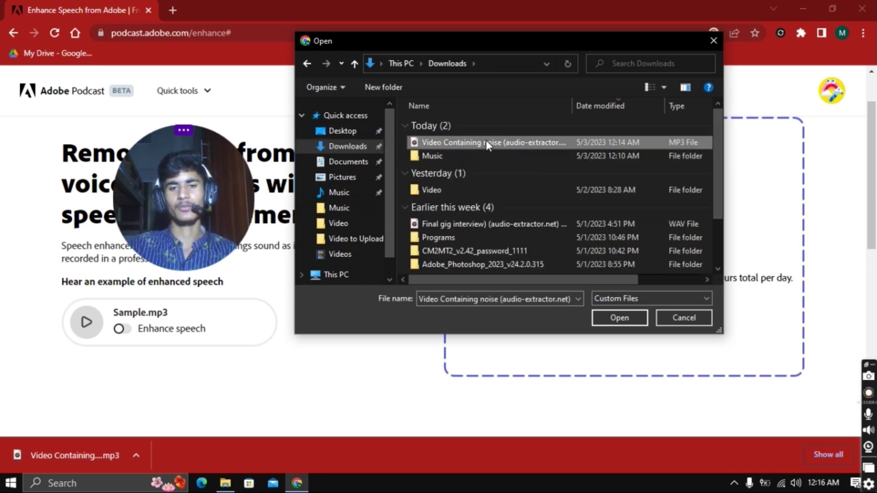
{"action": "left_click", "coordinate": [635, 317]}
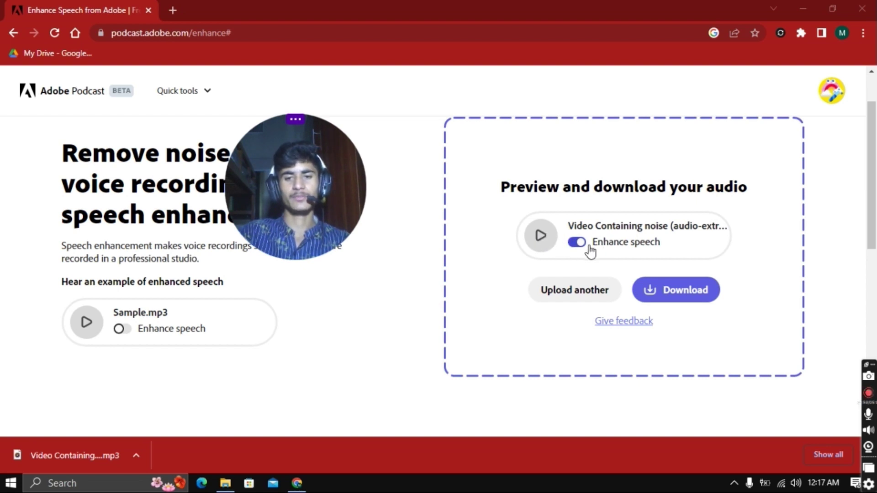
Compare playback of the uploaded recording with Enhance speech off and on, and minimise the open windows.
{"action": "left_click", "coordinate": [542, 237]}
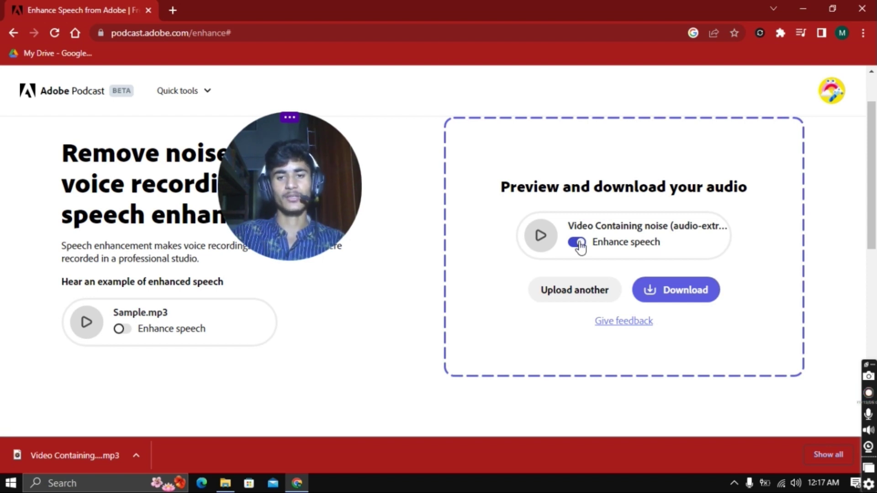
{"action": "left_click", "coordinate": [551, 243]}
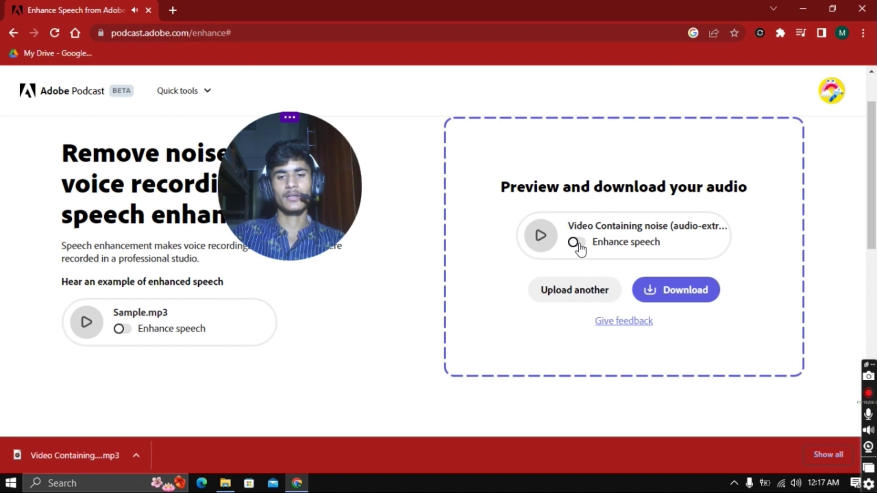
{"action": "left_click", "coordinate": [575, 244]}
{"action": "left_click", "coordinate": [542, 237]}
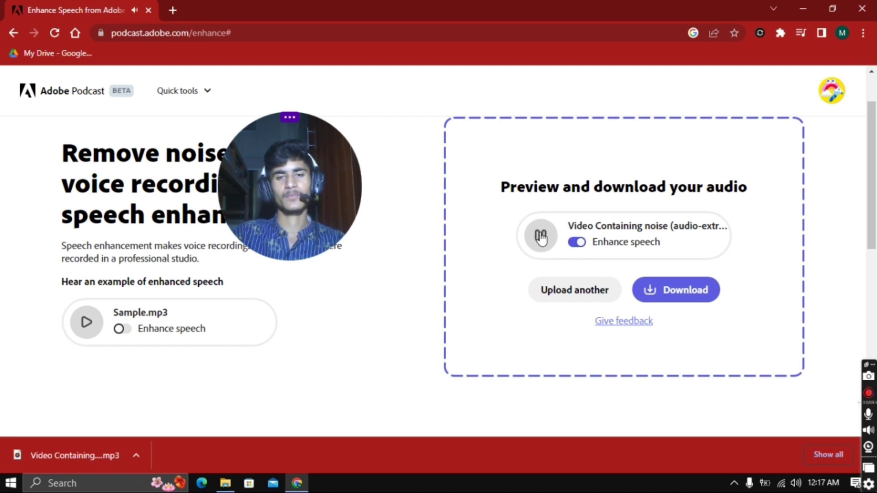
{"action": "left_click", "coordinate": [540, 238]}
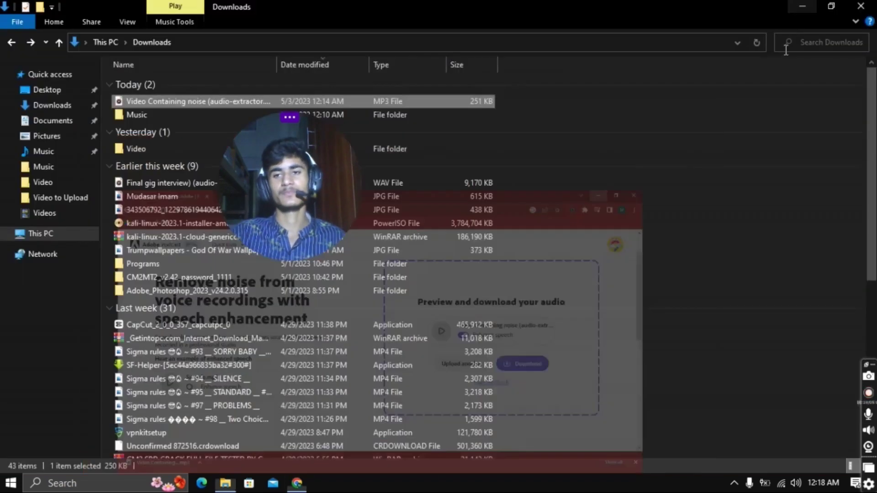
{"action": "left_click", "coordinate": [802, 8]}
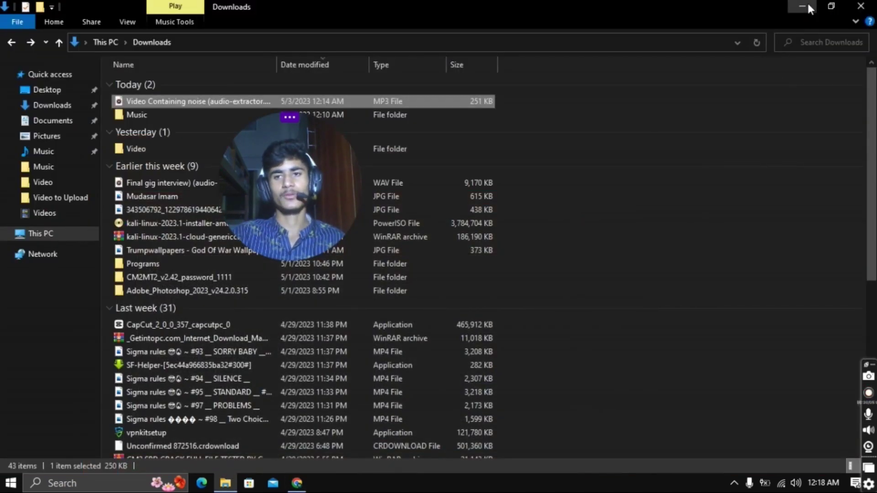
Minimise the Downloads window, launch CapCut from the desktop, confirm its environment test and create a new project.
{"action": "left_click", "coordinate": [807, 5]}
{"action": "left_click_drag", "start_coordinate": [274, 176], "coordinate": [428, 224]}
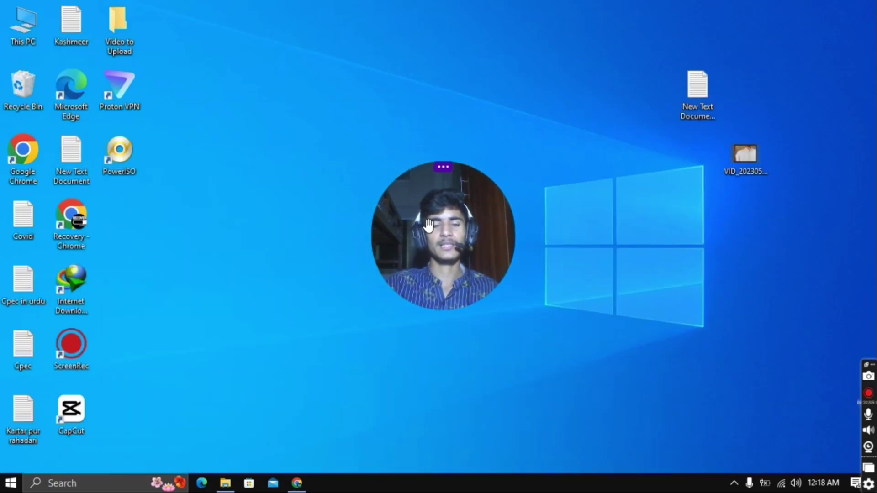
{"action": "double_click", "coordinate": [72, 413]}
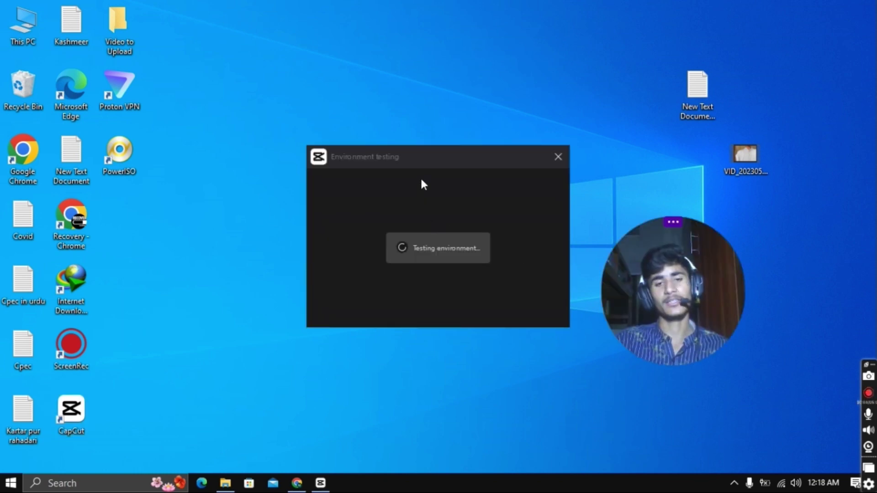
{"action": "left_click_drag", "start_coordinate": [410, 157], "coordinate": [318, 144]}
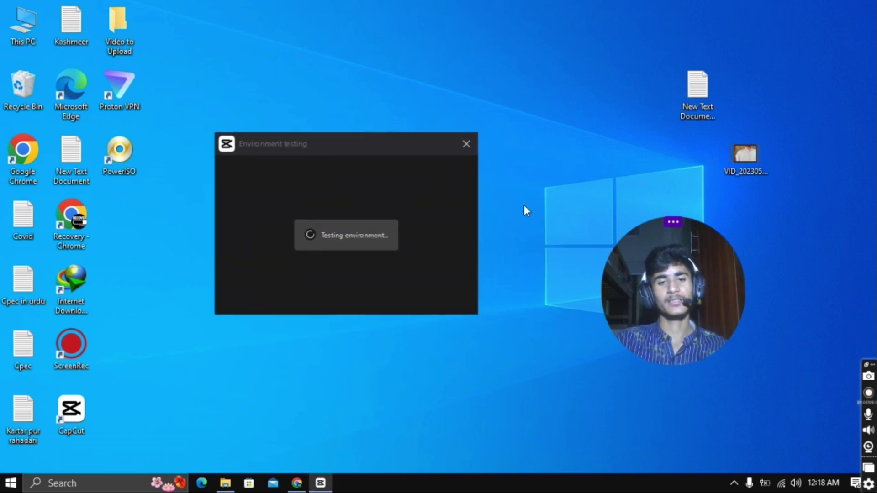
{"action": "left_click_drag", "start_coordinate": [666, 292], "coordinate": [618, 223]}
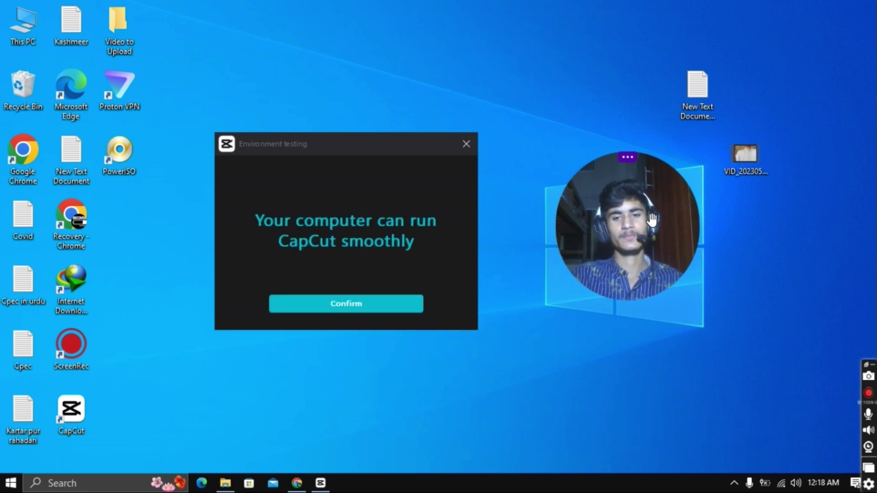
{"action": "left_click", "coordinate": [364, 303]}
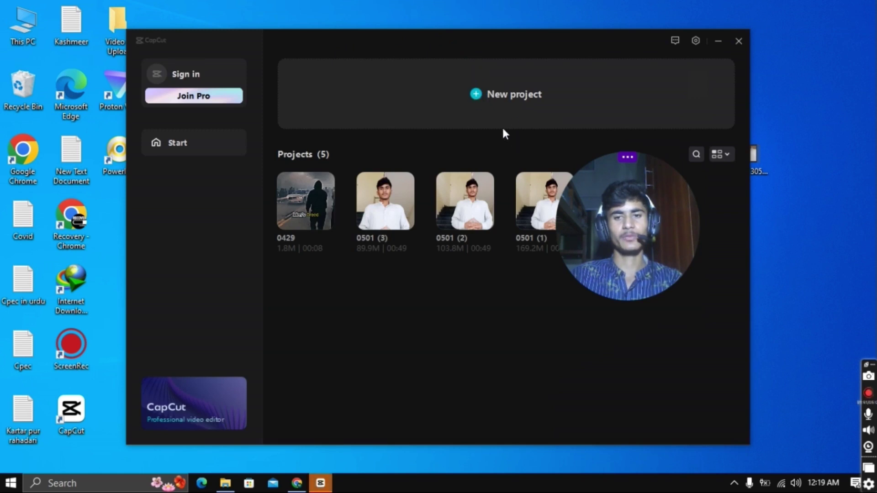
{"action": "left_click", "coordinate": [494, 98]}
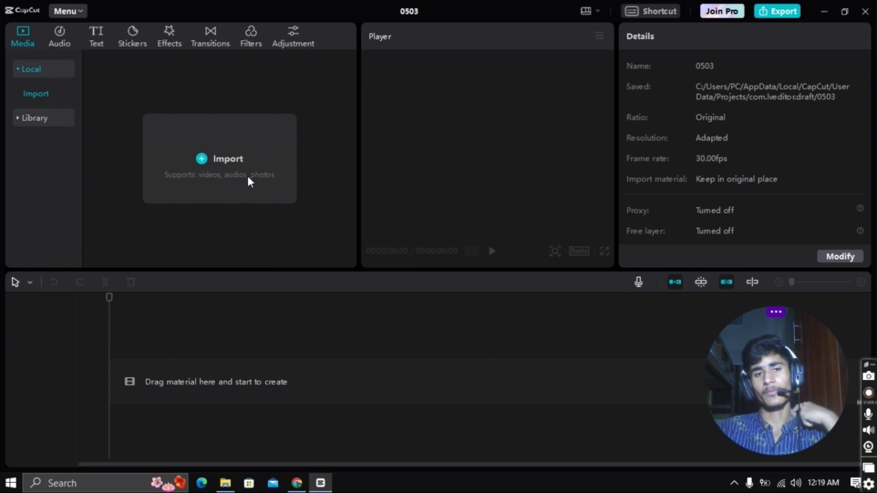
Import "Video Containing noise" from the Videos folder and place it at the start of the timeline.
{"action": "left_click", "coordinate": [240, 192]}
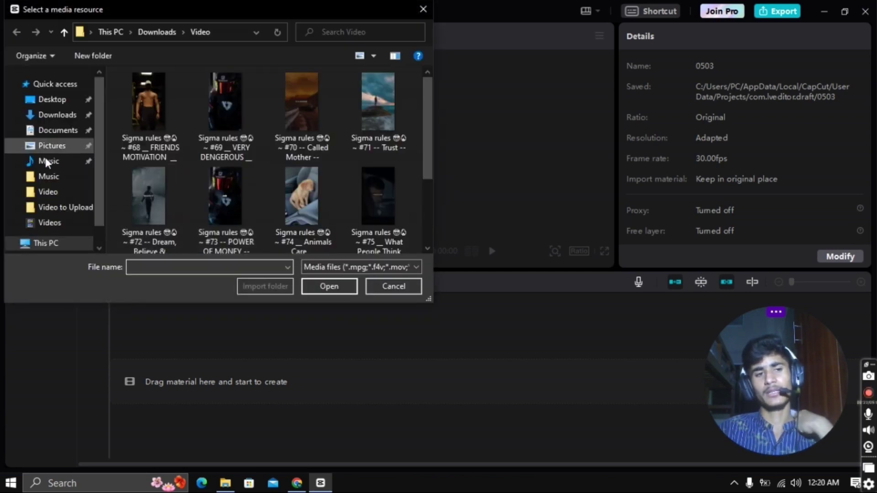
{"action": "left_click", "coordinate": [63, 224]}
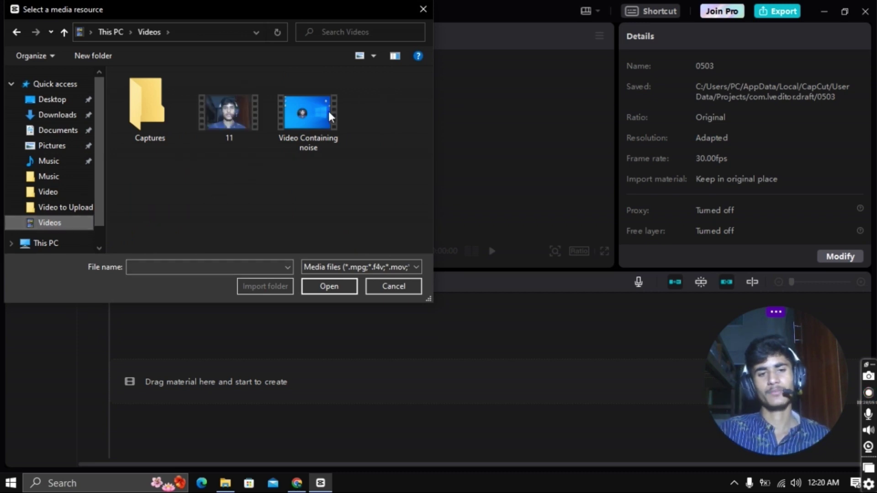
{"action": "left_click", "coordinate": [313, 136]}
Browse Downloads for the enhanced audio, then switch to Chrome and download the enhanced recording from Adobe Podcast.
{"action": "left_click", "coordinate": [68, 114]}
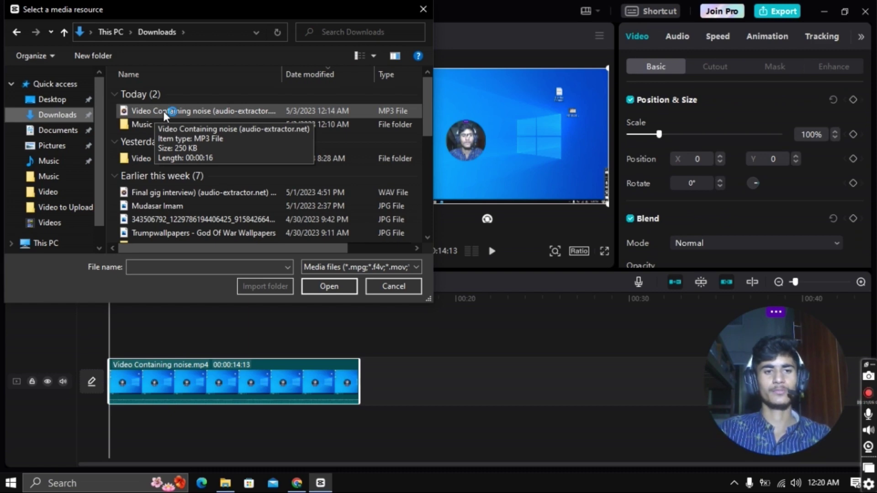
{"action": "left_click", "coordinate": [297, 483]}
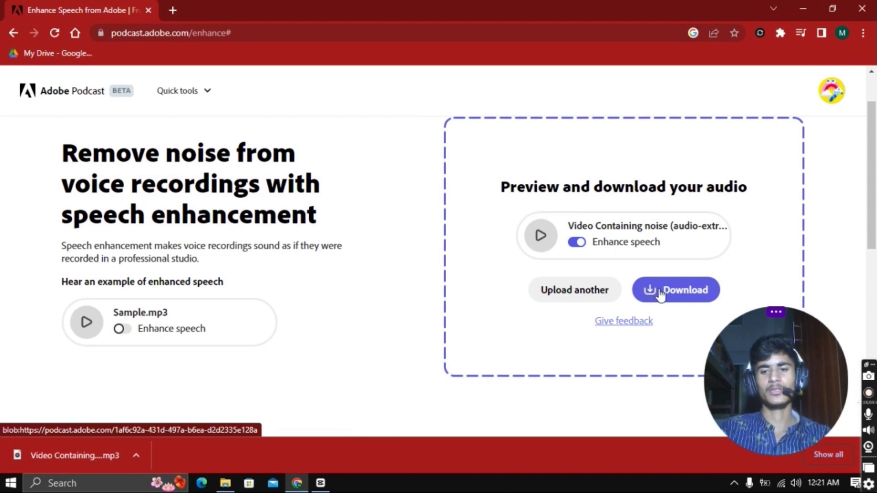
{"action": "left_click", "coordinate": [663, 294]}
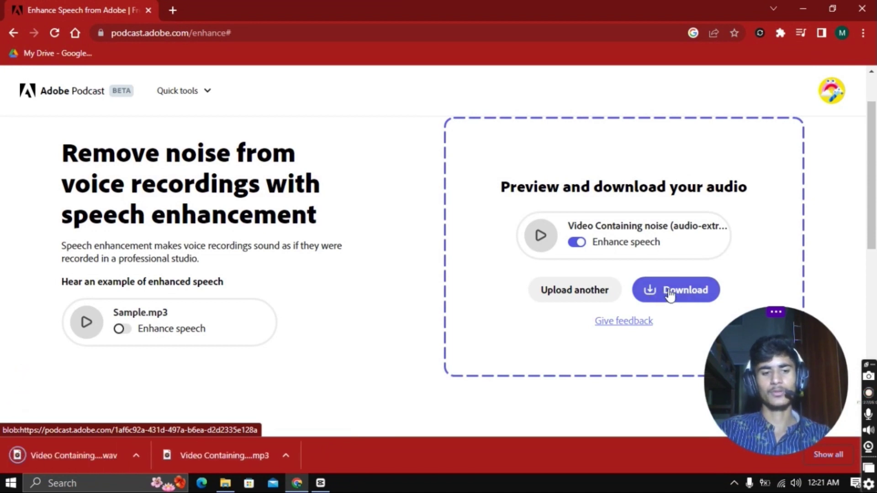
Return to CapCut, import the "(enhanced)" WAV from Downloads and place it beneath the video clip at the timeline start.
{"action": "left_click", "coordinate": [225, 484]}
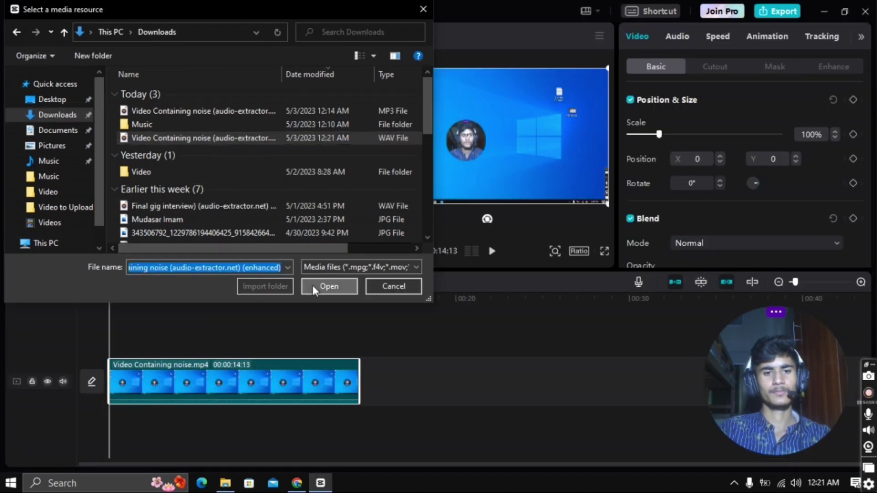
{"action": "left_click", "coordinate": [325, 286]}
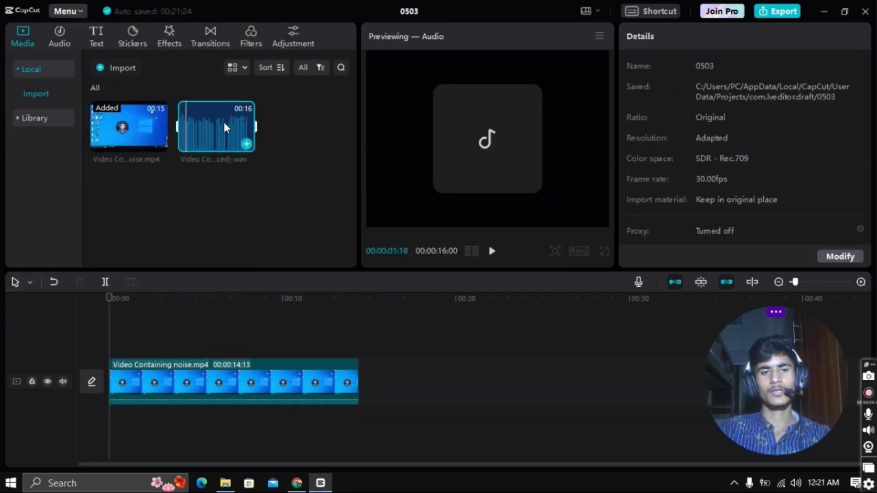
{"action": "left_click", "coordinate": [238, 183]}
{"action": "left_click_drag", "start_coordinate": [163, 281], "coordinate": [122, 396]}
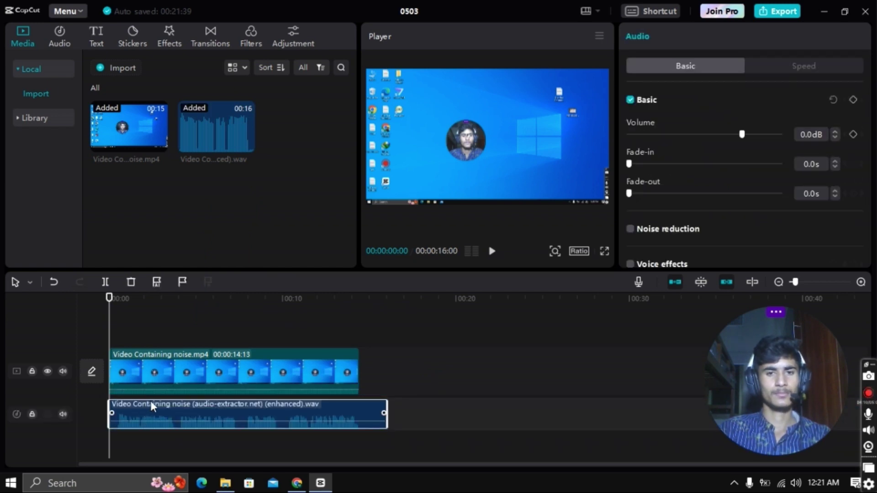
Mute the video clip's original audio track and preview the timeline before and after muting.
{"action": "left_click", "coordinate": [491, 251]}
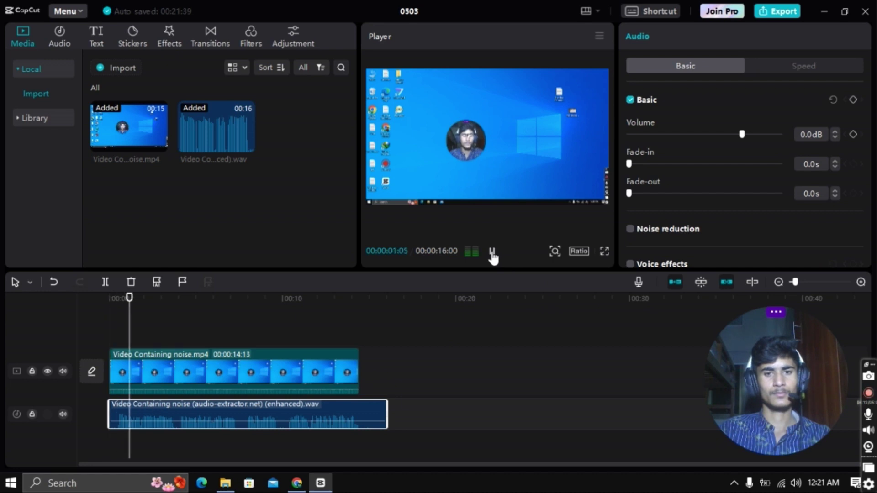
{"action": "left_click", "coordinate": [492, 251]}
{"action": "left_click", "coordinate": [63, 371]}
{"action": "left_click", "coordinate": [492, 252]}
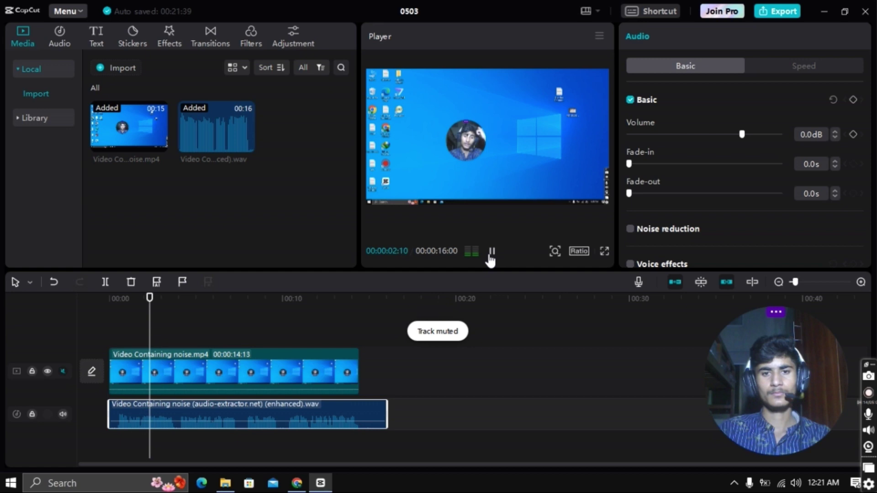
{"action": "left_click", "coordinate": [492, 251]}
Trim the end of the enhanced audio clip to match the video clip's end and play back the result.
{"action": "left_click_drag", "start_coordinate": [388, 414], "coordinate": [360, 427]}
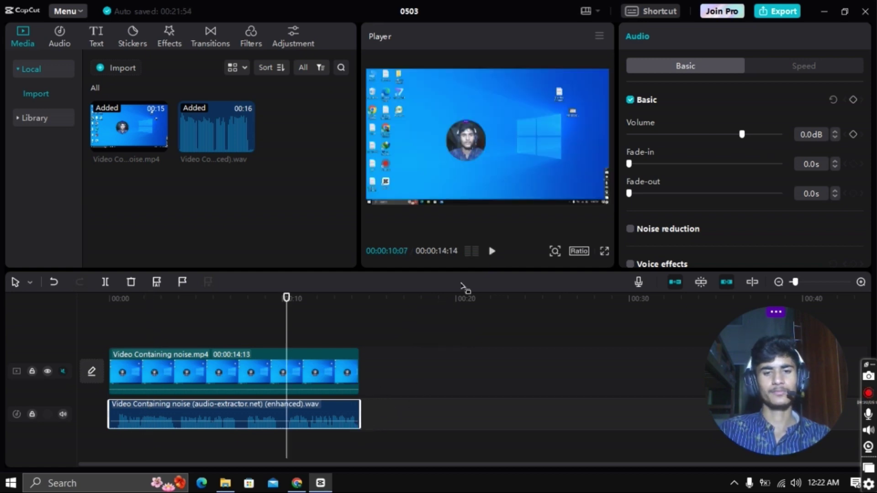
{"action": "left_click", "coordinate": [492, 251]}
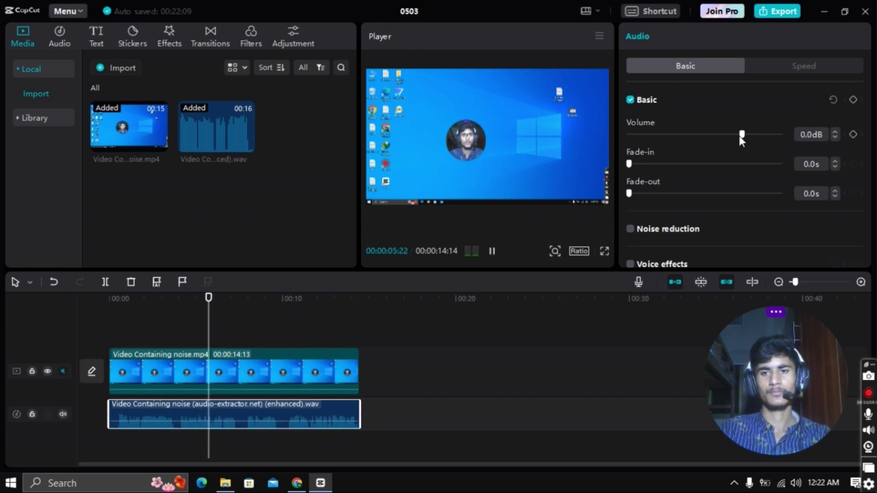
{"action": "key", "text": "space"}
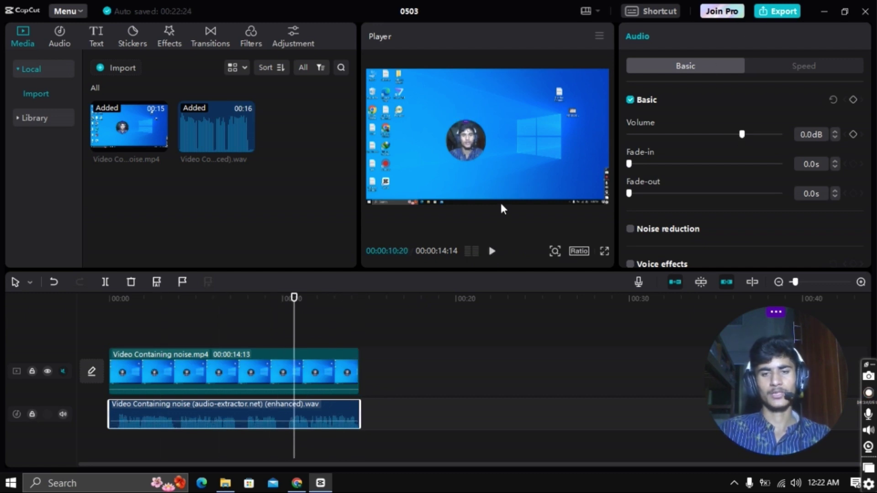
Export the project as 0503 in 720P, H.264, mp4 at 30fps, and close CapCut and Chrome.
{"action": "left_click", "coordinate": [782, 14]}
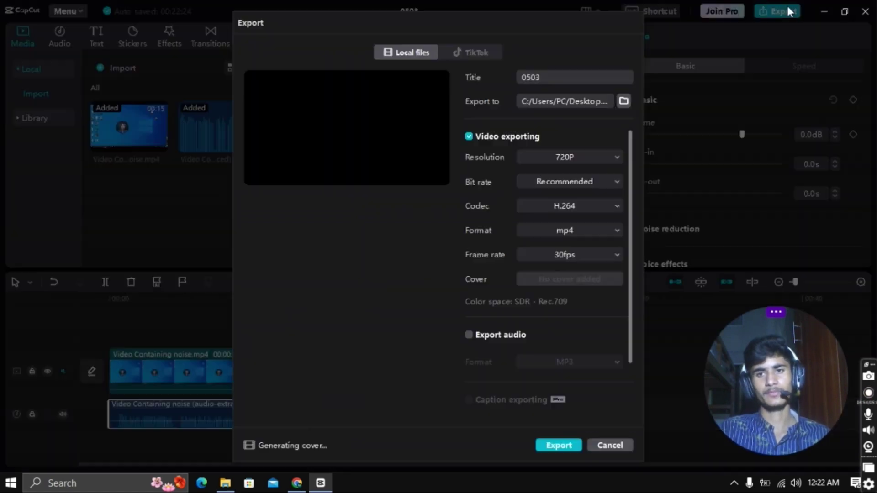
{"action": "left_click", "coordinate": [559, 444]}
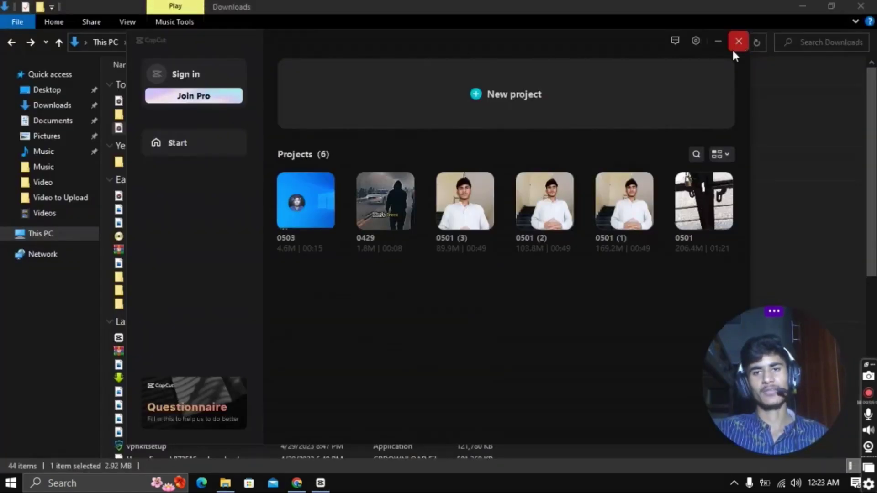
{"action": "left_click", "coordinate": [738, 42]}
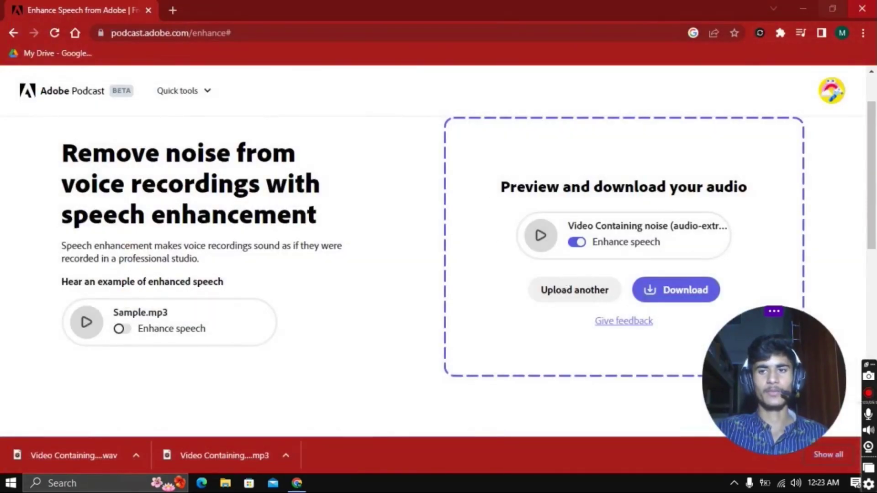
{"action": "left_click", "coordinate": [862, 9]}
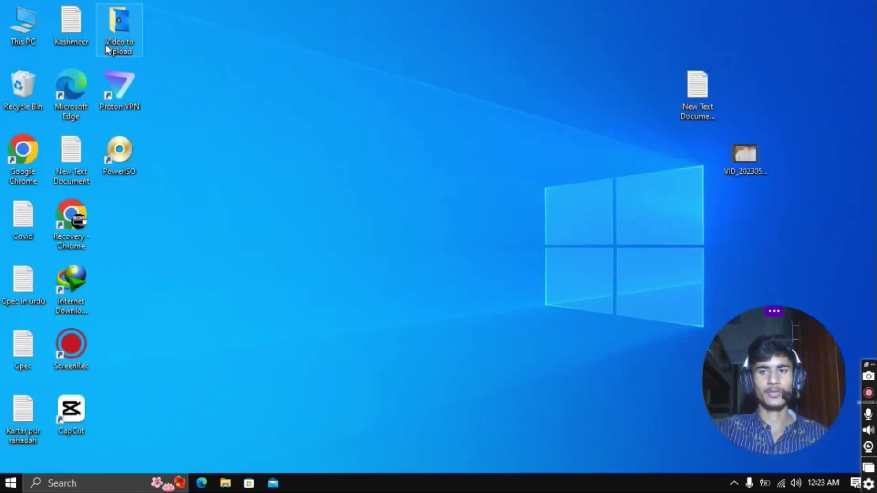
Open the exported 0503 video from the desktop's "Video to Upload" folder, play it to check the sound and pause it.
{"action": "double_click", "coordinate": [115, 22]}
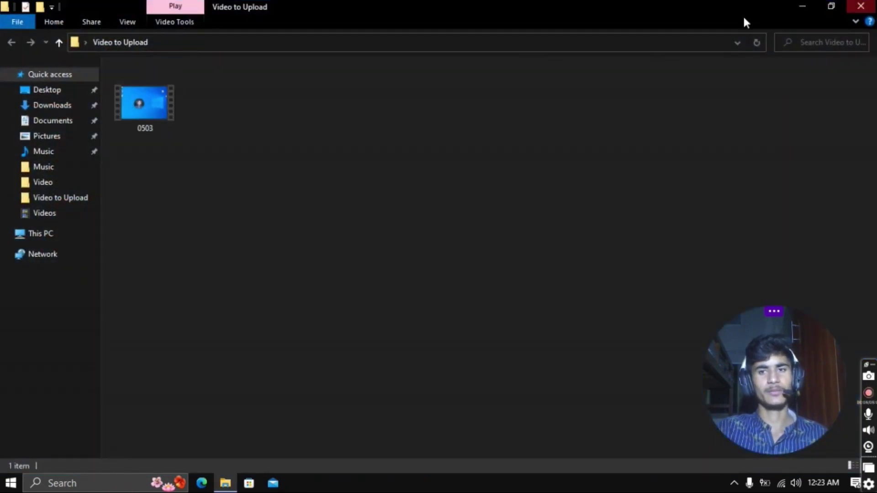
{"action": "double_click", "coordinate": [158, 108]}
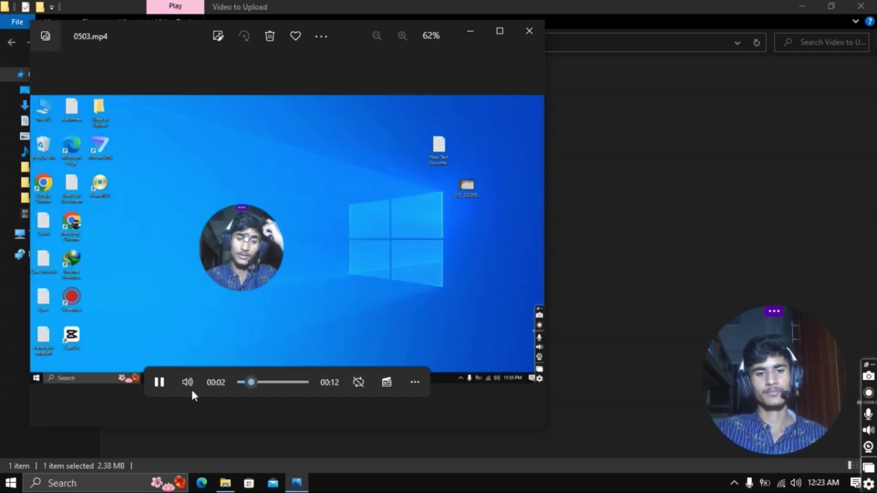
{"action": "left_click", "coordinate": [156, 383]}
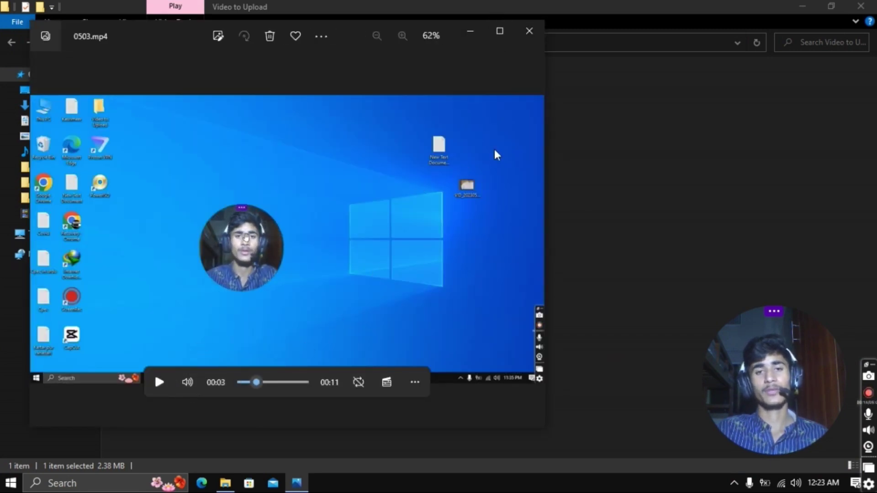